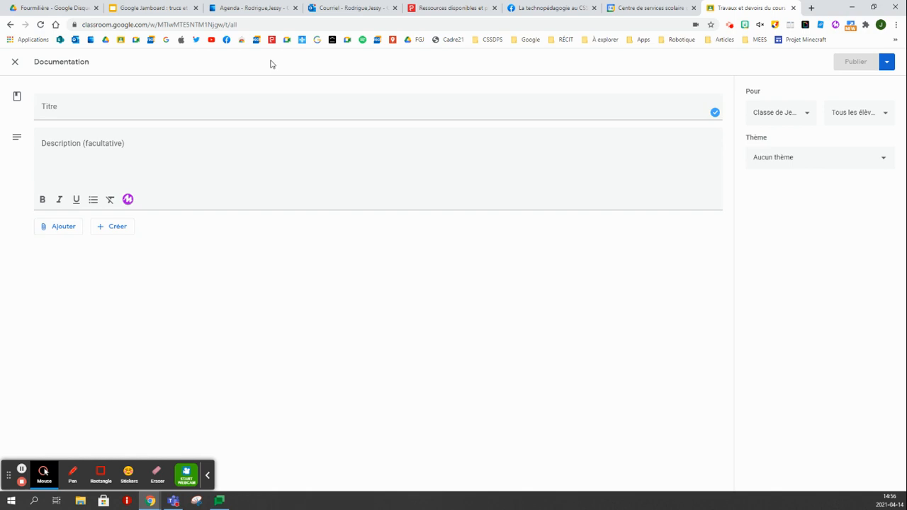
# - Start adding a link to the documentation post and copy the Google Meet joining details from the Exemple event in Google Calendar
pyautogui.click(62, 232)
pyautogui.click(76, 262)
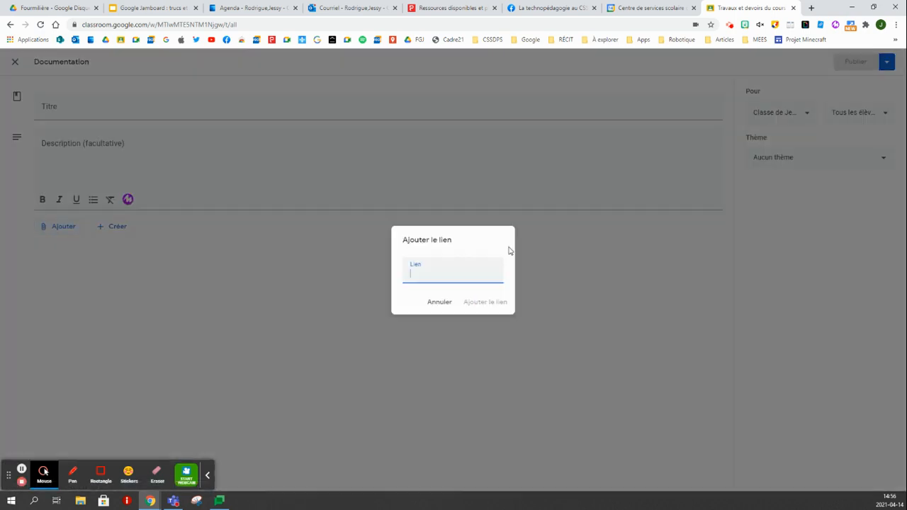
pyautogui.click(626, 4)
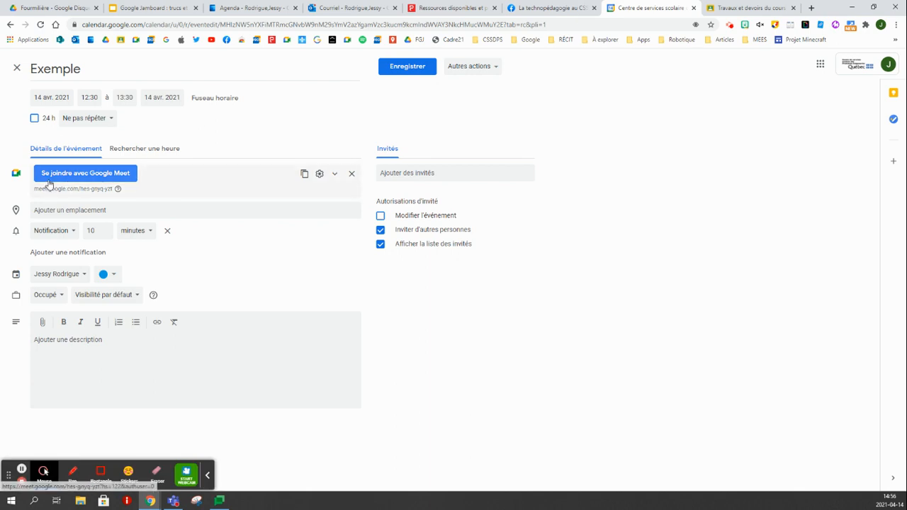
pyautogui.click(305, 179)
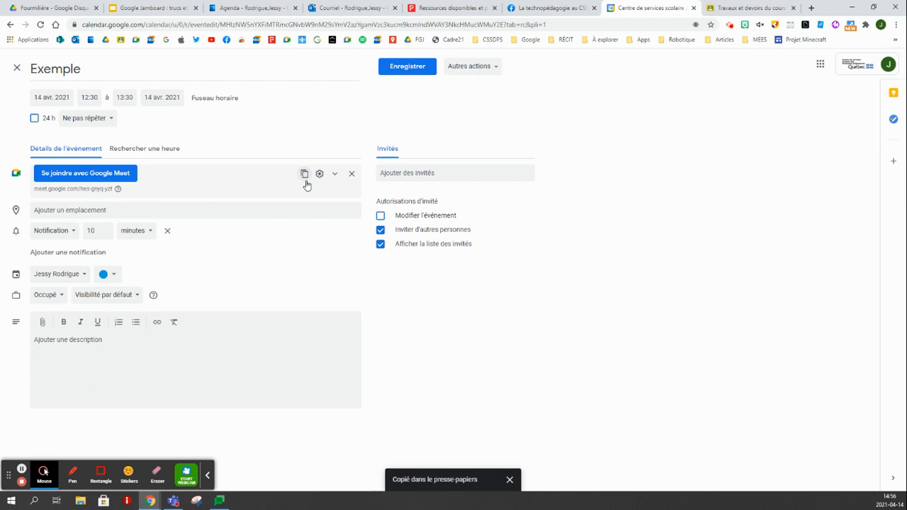
# - Return to Google Classroom and paste the copied meeting details into the link field
pyautogui.click(742, 9)
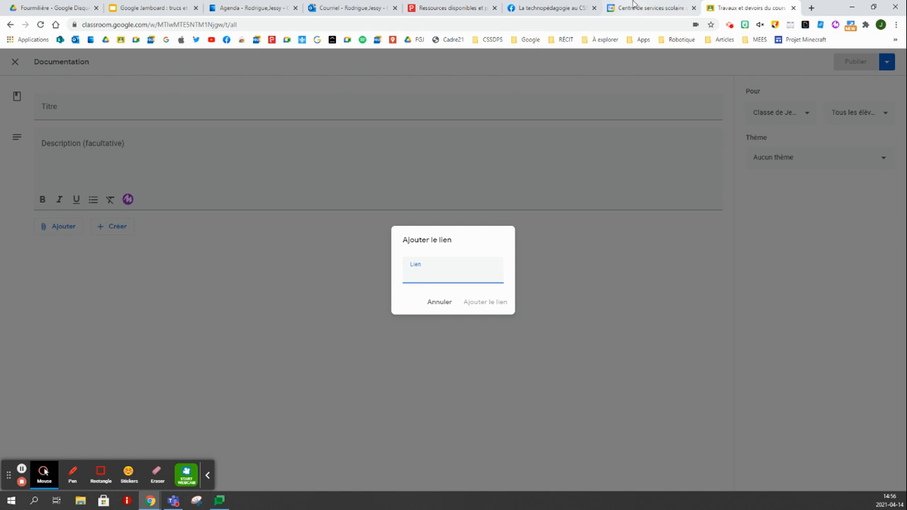
pyautogui.rightClick(420, 276)
pyautogui.click(451, 348)
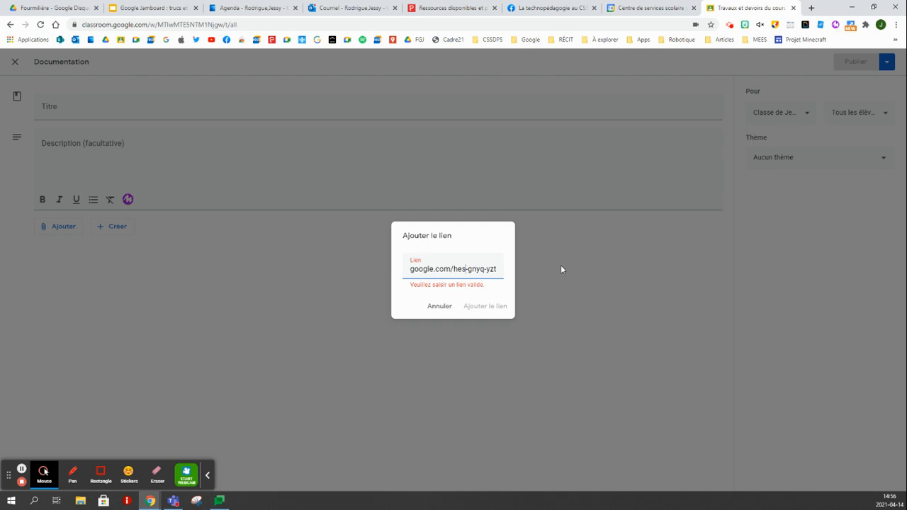
# - Examine the pasted meeting details from the beginning of the text through to the Meet web address
pyautogui.press('Left')
pyautogui.press('Left')
pyautogui.press('Left')
pyautogui.press('Left')
pyautogui.press('Left')
pyautogui.press('Left')
pyautogui.press('Left')
pyautogui.press('Left')
pyautogui.press('Left')
pyautogui.press('Left')
pyautogui.press('Left')
pyautogui.press('Left')
pyautogui.press('Left')
pyautogui.press('Left')
pyautogui.press('Left')
pyautogui.press('Left')
pyautogui.press('Left')
pyautogui.press('Left')
pyautogui.press('Left')
pyautogui.press('Left')
pyautogui.press('Left')
pyautogui.press('Left')
pyautogui.press('Left')
pyautogui.press('Left')
pyautogui.press('Left')
pyautogui.press('Left')
pyautogui.press('Left')
pyautogui.press('Left')
pyautogui.press('Left')
pyautogui.press('Left')
pyautogui.press('Left')
pyautogui.press('Left')
pyautogui.press('Left')
pyautogui.press('Left')
pyautogui.press('Left')
pyautogui.press('Left')
pyautogui.press('Left')
pyautogui.press('Left')
pyautogui.press('Left')
pyautogui.press('Left')
pyautogui.press('Left')
pyautogui.press('Left')
pyautogui.press('Left')
pyautogui.press('Left')
pyautogui.press('Left')
pyautogui.press('Left')
pyautogui.press('Left')
pyautogui.press('Left')
pyautogui.press('Left')
pyautogui.press('Left')
pyautogui.press('Left')
pyautogui.press('Left')
pyautogui.press('Left')
pyautogui.press('Left')
pyautogui.press('Left')
pyautogui.press('Left')
pyautogui.press('Left')
pyautogui.press('Left')
pyautogui.press('Left')
pyautogui.press('Left')
pyautogui.press('Left')
pyautogui.press('Left')
pyautogui.press('Left')
pyautogui.press('Left')
pyautogui.press('Left')
pyautogui.press('Left')
pyautogui.press('Left')
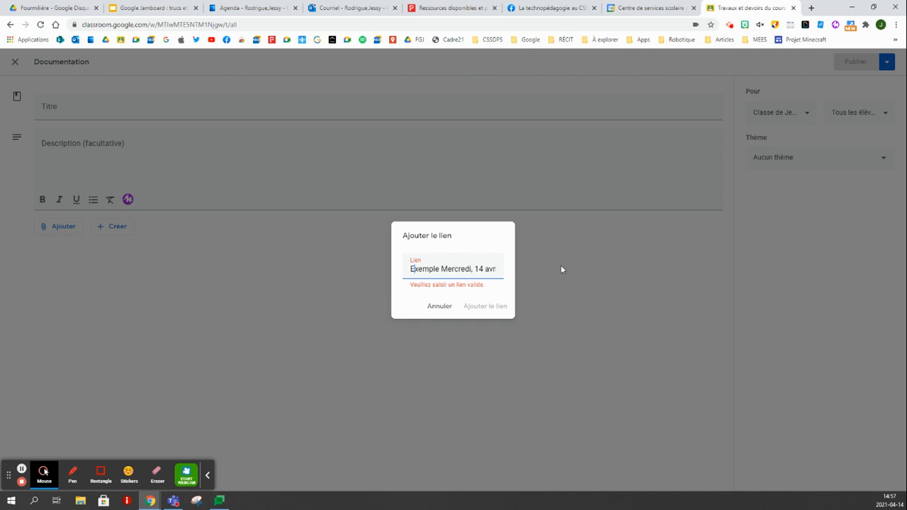
pyautogui.press('Right')
pyautogui.press('Right')
pyautogui.press('Right')
pyautogui.press('Right')
pyautogui.press('Right')
pyautogui.press('Right')
pyautogui.press('Right')
pyautogui.press('Right')
pyautogui.press('Right')
pyautogui.press('Right')
pyautogui.press('Right')
pyautogui.press('Right')
pyautogui.press('Right')
pyautogui.press('Right')
pyautogui.press('Right')
pyautogui.press('Right')
pyautogui.press('Right')
pyautogui.press('Right')
pyautogui.press('Right')
pyautogui.press('Right')
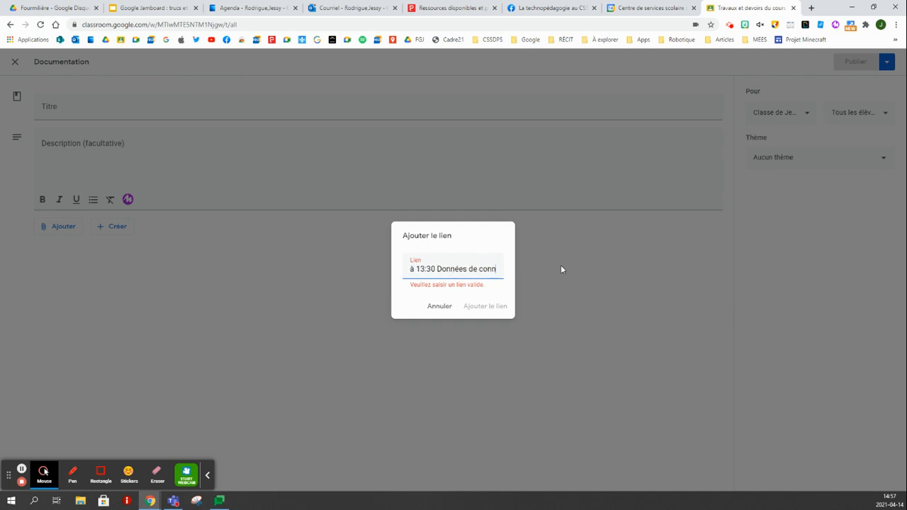
pyautogui.press('Right')
pyautogui.press('Right')
pyautogui.press('Right')
pyautogui.press('Right')
pyautogui.press('Right')
pyautogui.press('Right')
pyautogui.press('Right')
pyautogui.press('Right')
pyautogui.press('Right')
pyautogui.press('Right')
pyautogui.press('Right')
pyautogui.press('Right')
pyautogui.press('Right')
pyautogui.press('Right')
pyautogui.press('Right')
pyautogui.press('Right')
pyautogui.press('Right')
pyautogui.press('Right')
pyautogui.press('Right')
pyautogui.press('Right')
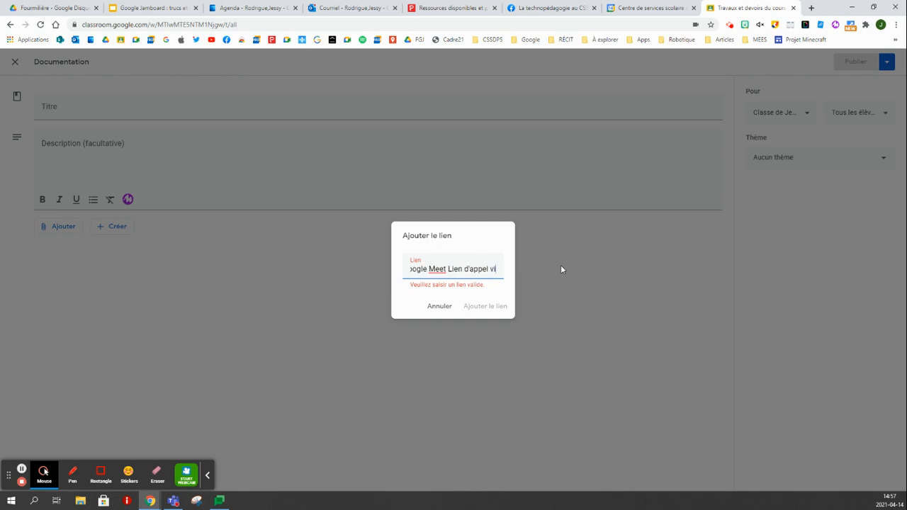
pyautogui.press('Right')
pyautogui.press('Right')
pyautogui.press('Right')
pyautogui.press('Right')
pyautogui.press('Right')
pyautogui.press('Right')
pyautogui.press('Right')
pyautogui.press('Right')
pyautogui.press('Right')
pyautogui.press('Right')
pyautogui.press('Right')
pyautogui.press('Right')
pyautogui.press('Right')
pyautogui.press('Right')
pyautogui.press('Right')
pyautogui.press('Right')
pyautogui.press('Right')
pyautogui.press('Right')
pyautogui.press('Right')
pyautogui.press('Right')
pyautogui.press('Left')
pyautogui.press('Left')
pyautogui.press('Left')
pyautogui.press('Left')
pyautogui.press('Left')
pyautogui.press('Left')
pyautogui.press('Left')
pyautogui.press('Left')
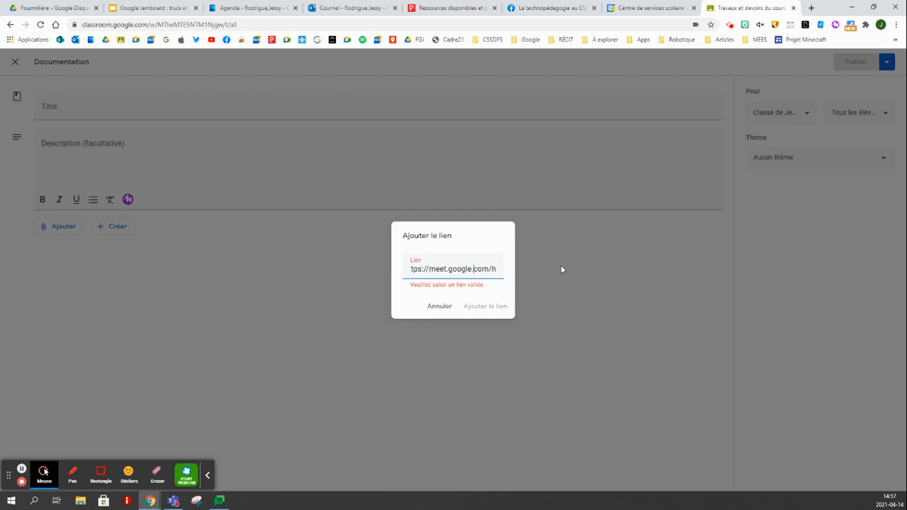
pyautogui.moveTo(434, 269)
pyautogui.mouseDown()
pyautogui.moveTo(416, 270)
pyautogui.moveTo(495, 267)
pyautogui.moveTo(441, 273)
pyautogui.mouseUp()
pyautogui.click(416, 273)
pyautogui.press('Left')
pyautogui.press('Left')
pyautogui.press('Left')
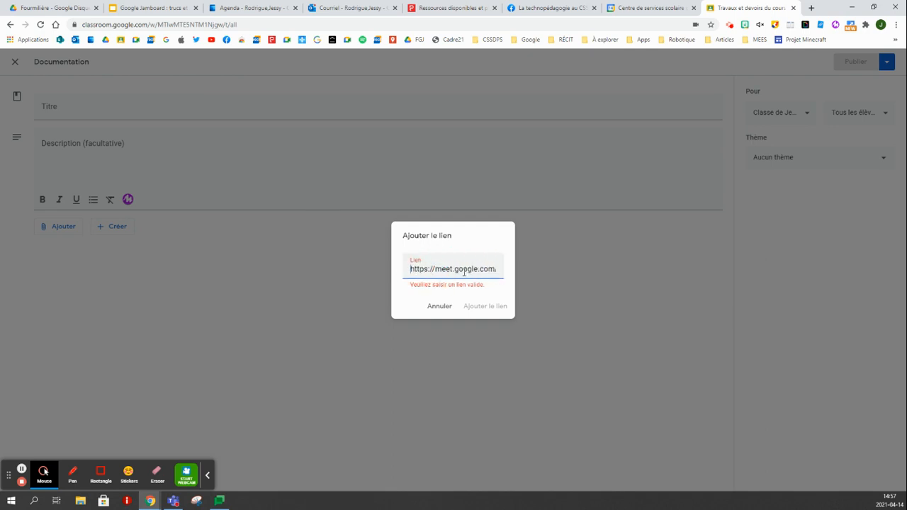
pyautogui.press('Left')
pyautogui.press('Left')
pyautogui.press('Left')
pyautogui.press('Left')
pyautogui.press('Left')
pyautogui.press('Left')
pyautogui.press('Left')
pyautogui.press('Left')
pyautogui.press('Left')
pyautogui.press('Left')
pyautogui.press('Left')
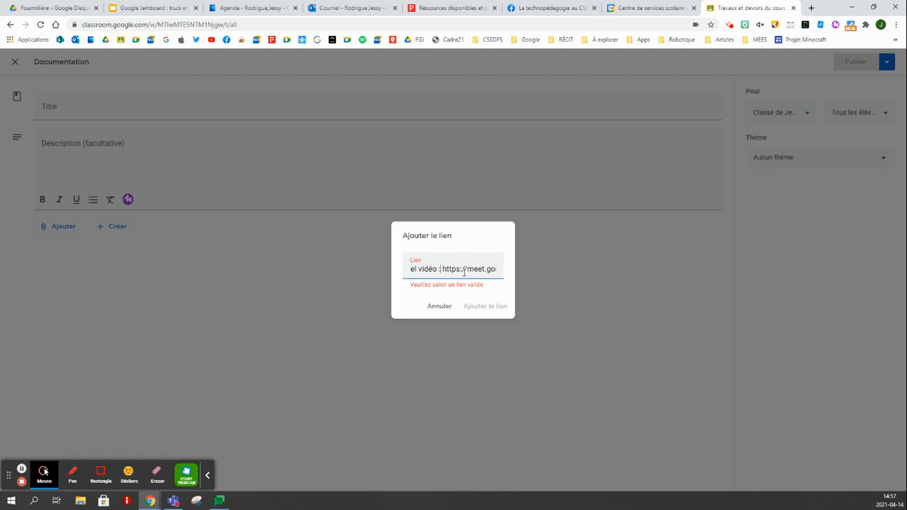
pyautogui.press('BackSpace')
pyautogui.press('BackSpace')
pyautogui.press('BackSpace')
pyautogui.press('BackSpace')
pyautogui.press('BackSpace')
pyautogui.press('BackSpace')
pyautogui.press('BackSpace')
pyautogui.press('BackSpace')
pyautogui.press('BackSpace')
pyautogui.press('BackSpace')
pyautogui.press('BackSpace')
pyautogui.press('BackSpace')
pyautogui.press('BackSpace')
pyautogui.press('BackSpace')
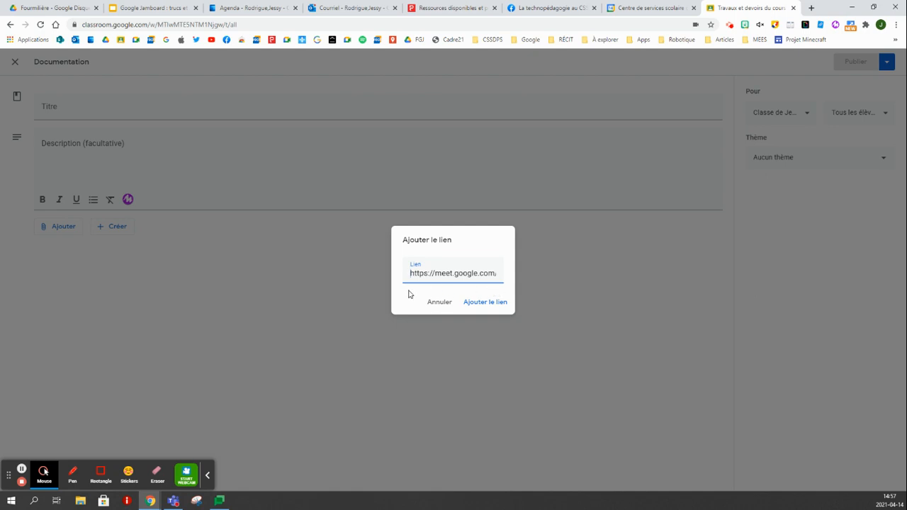
pyautogui.click(472, 304)
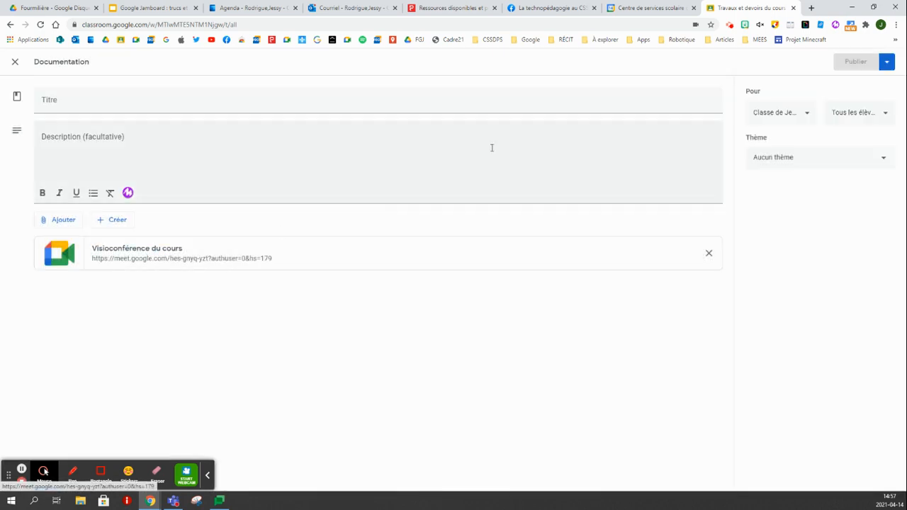
# - Switch to the Exemple event in Google Calendar and copy the Meet address shown beneath the option to join
pyautogui.click(661, 8)
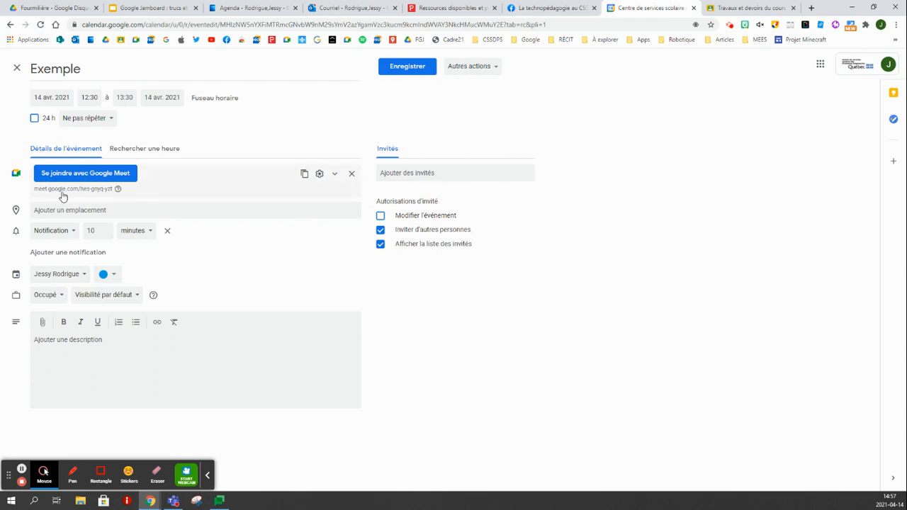
pyautogui.click(37, 194)
pyautogui.moveTo(38, 194); pyautogui.dragTo(38, 195)
pyautogui.click(24, 194)
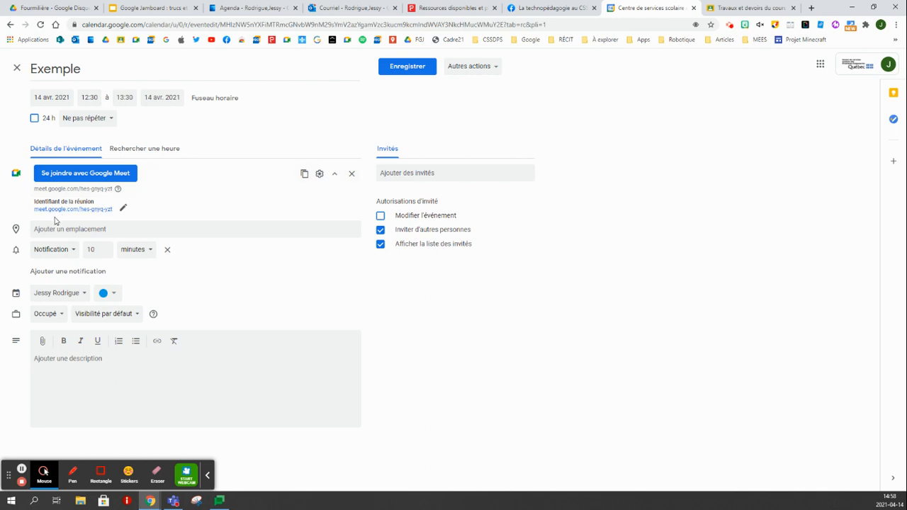
pyautogui.moveTo(34, 194)
pyautogui.mouseDown()
pyautogui.moveTo(48, 193)
pyautogui.moveTo(35, 193)
pyautogui.mouseUp()
pyautogui.hotkey('ctrl', 'c')
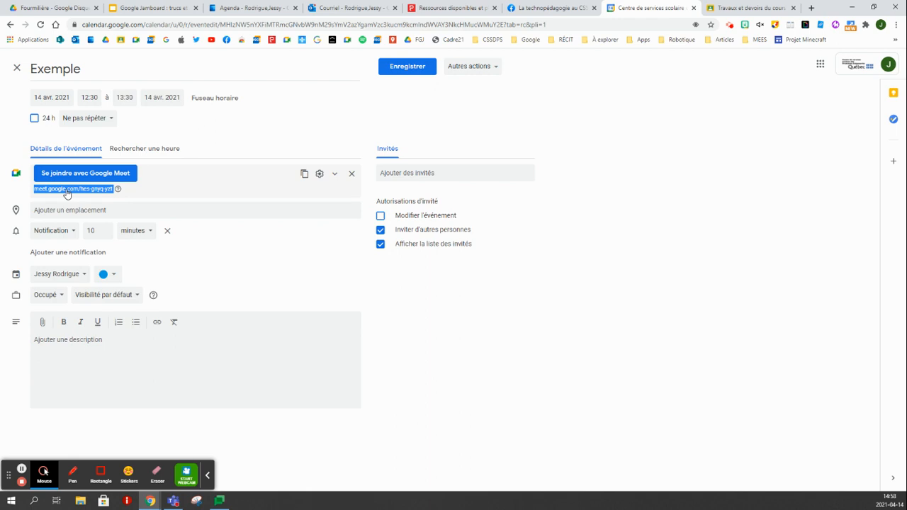
pyautogui.rightClick(68, 190)
pyautogui.click(94, 197)
# - Return to Google Classroom and attach the copied Meet address to the documentation post as a second link
pyautogui.click(757, 8)
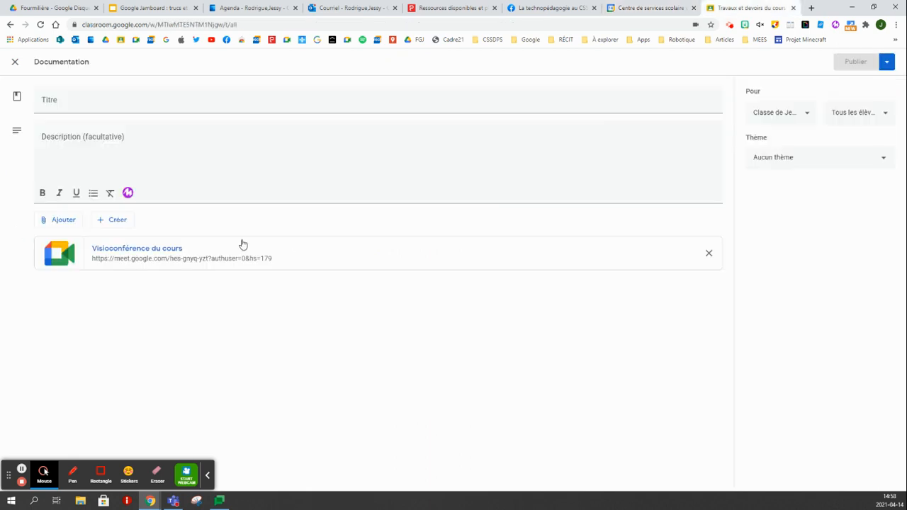
pyautogui.click(63, 219)
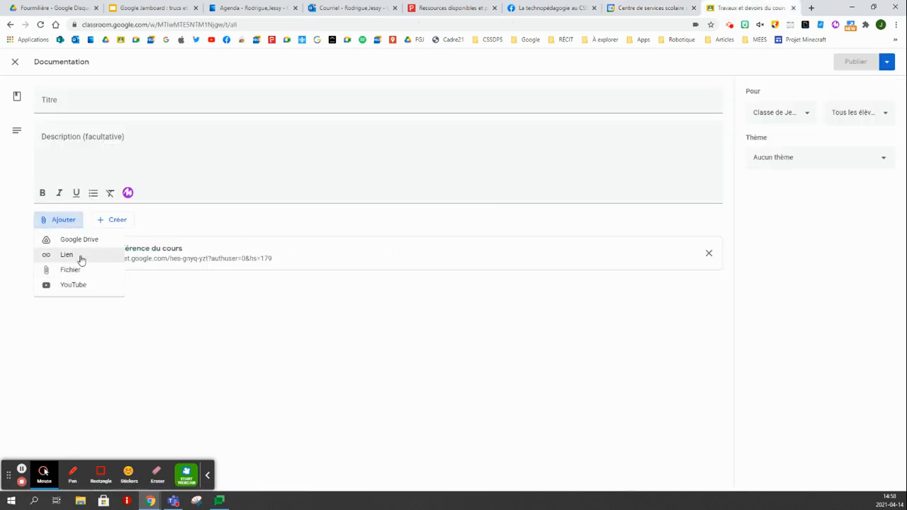
pyautogui.click(90, 260)
pyautogui.rightClick(423, 276)
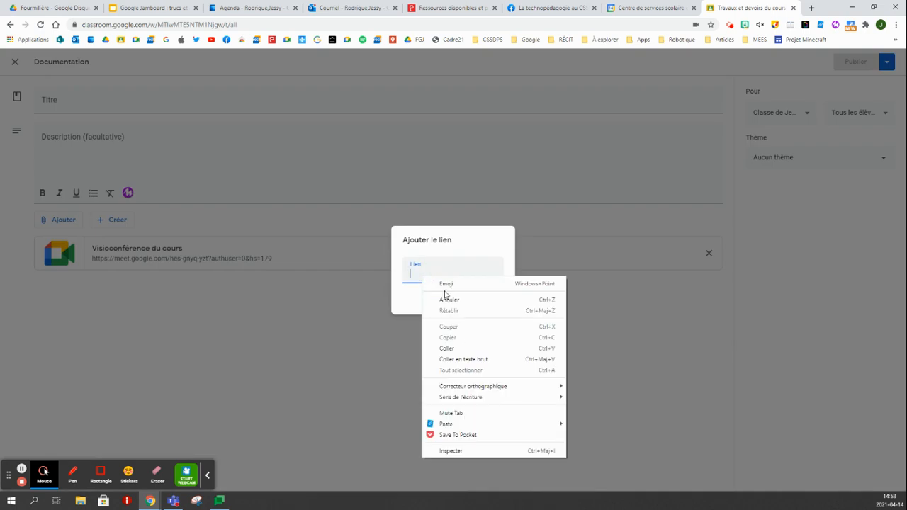
pyautogui.click(454, 348)
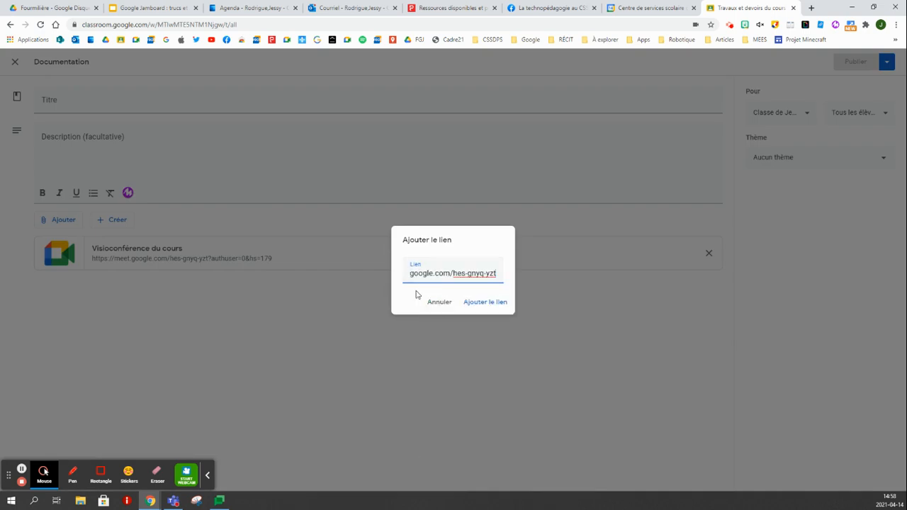
pyautogui.click(485, 303)
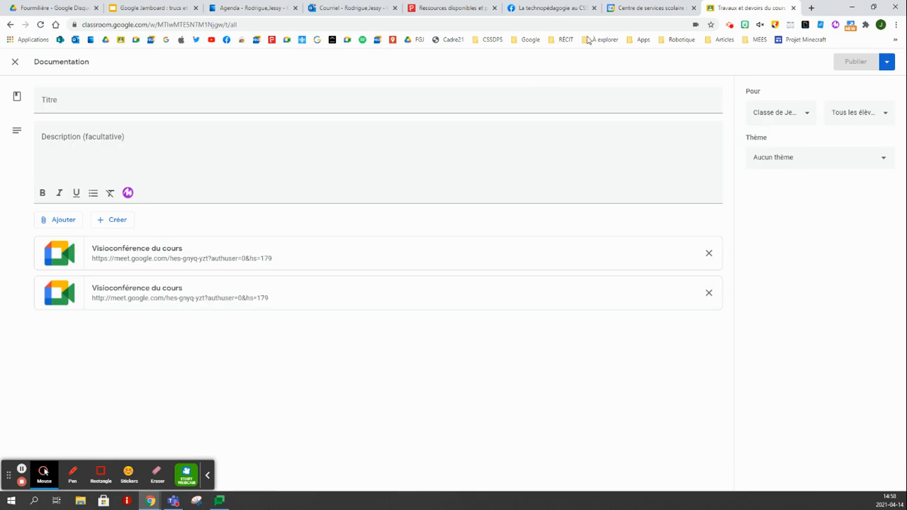
# - Open the Google Meet joining page from the Exemple event in Google Calendar and turn off the camera
pyautogui.click(623, 10)
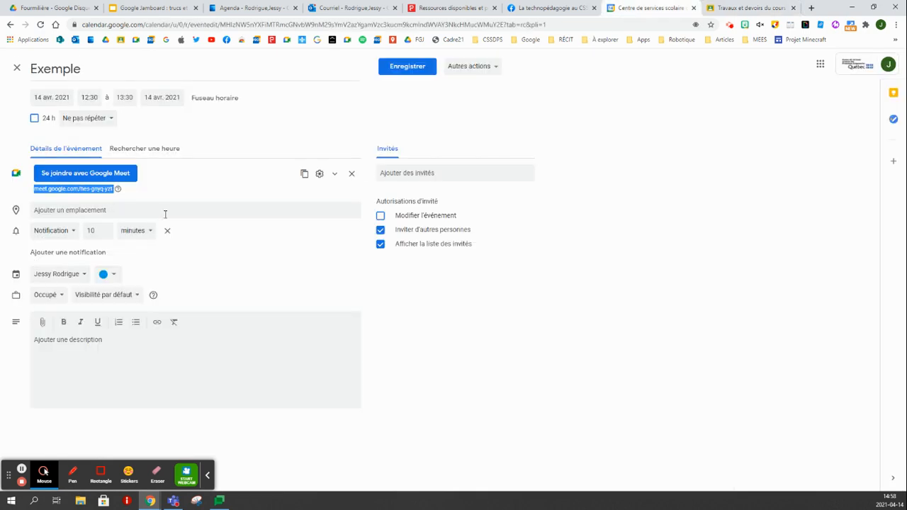
pyautogui.click(87, 178)
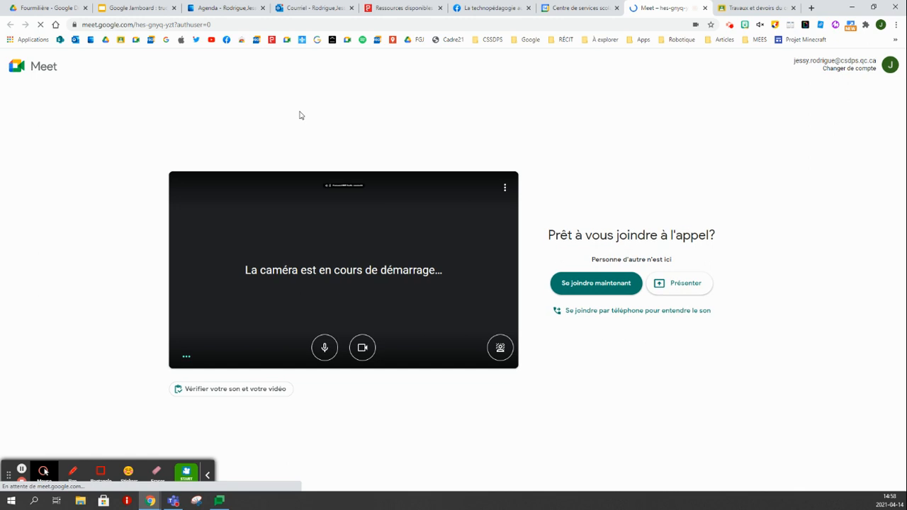
pyautogui.click(362, 352)
# - Copy the full web address of the Meet joining page and return to the documentation post in Google Classroom
pyautogui.click(86, 26)
pyautogui.hotkey('ctrl', 'c')
pyautogui.rightClick(139, 26)
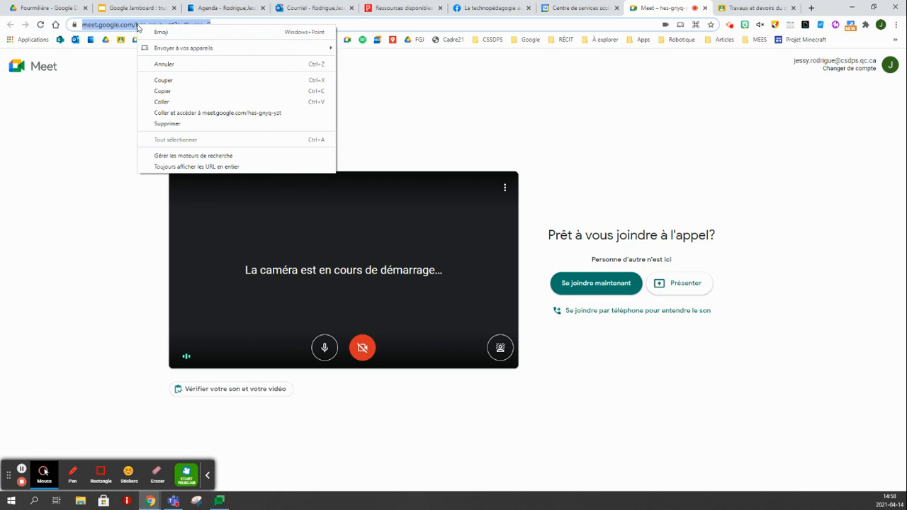
pyautogui.click(187, 91)
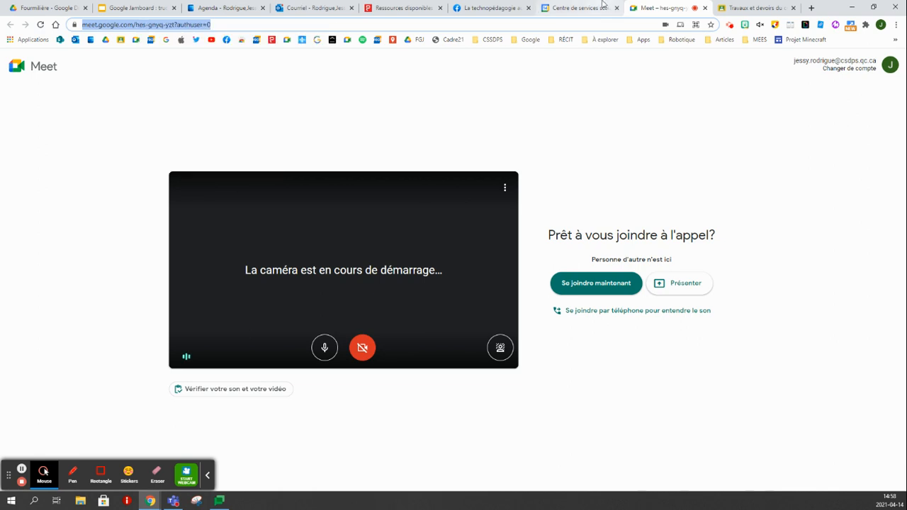
pyautogui.click(752, 8)
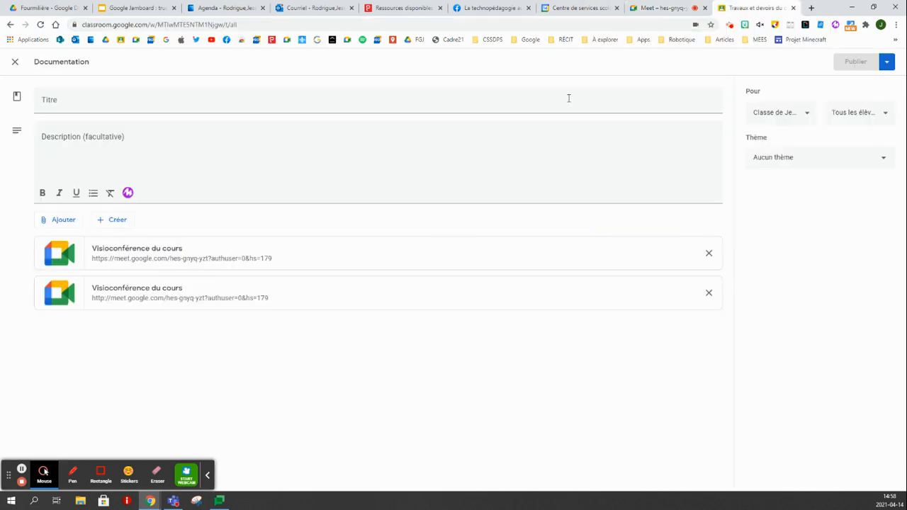
pyautogui.click(68, 221)
pyautogui.click(77, 268)
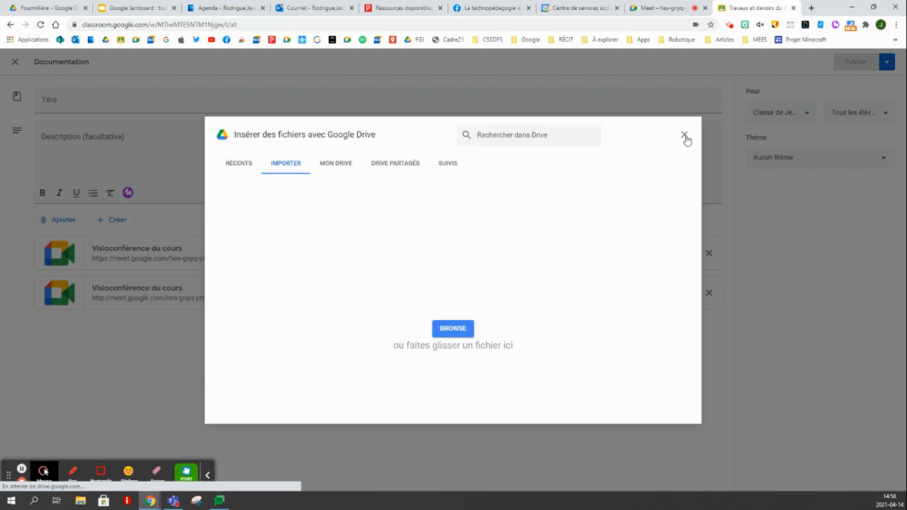
pyautogui.click(684, 136)
# - Attach the web address copied from the Meet page to the documentation post as a third link
pyautogui.click(75, 222)
pyautogui.click(73, 255)
pyautogui.rightClick(436, 279)
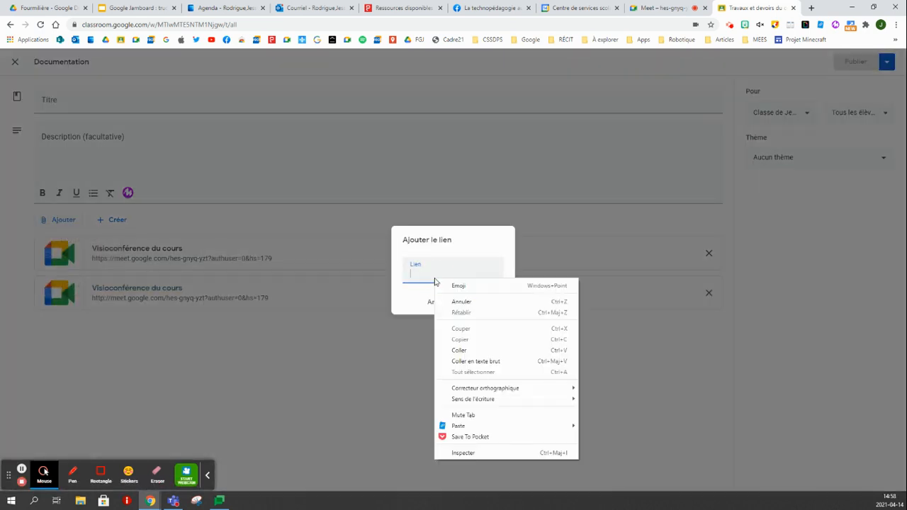
pyautogui.click(458, 350)
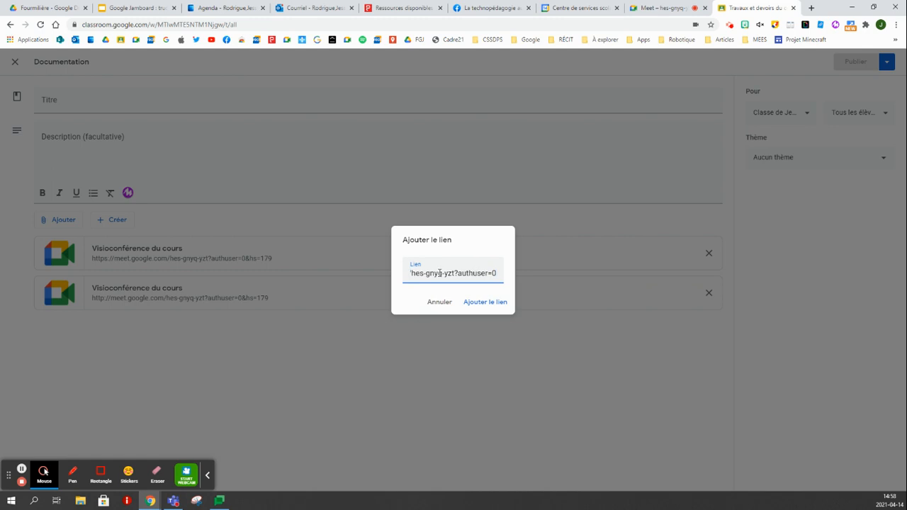
pyautogui.click(475, 302)
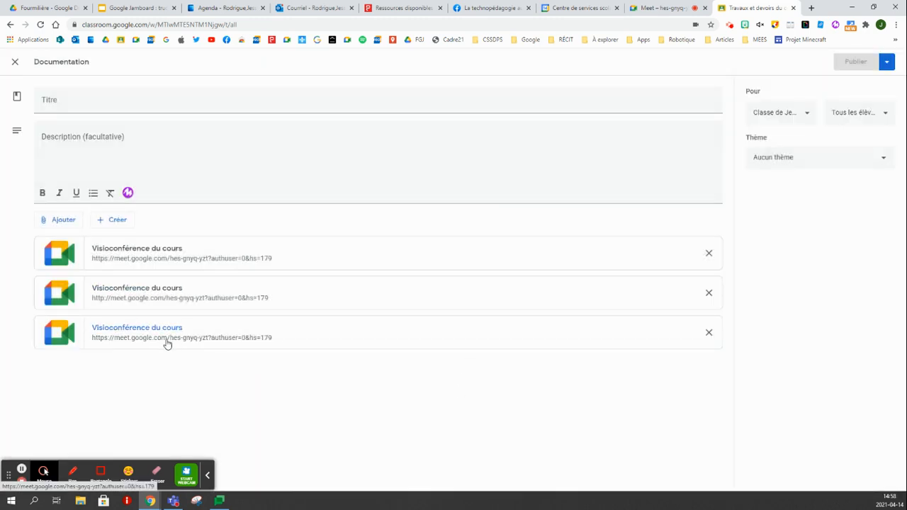
# - Review where the meeting link can be copied in the Calendar event and on the Meet page, ending back in Google Classroom
pyautogui.click(581, 9)
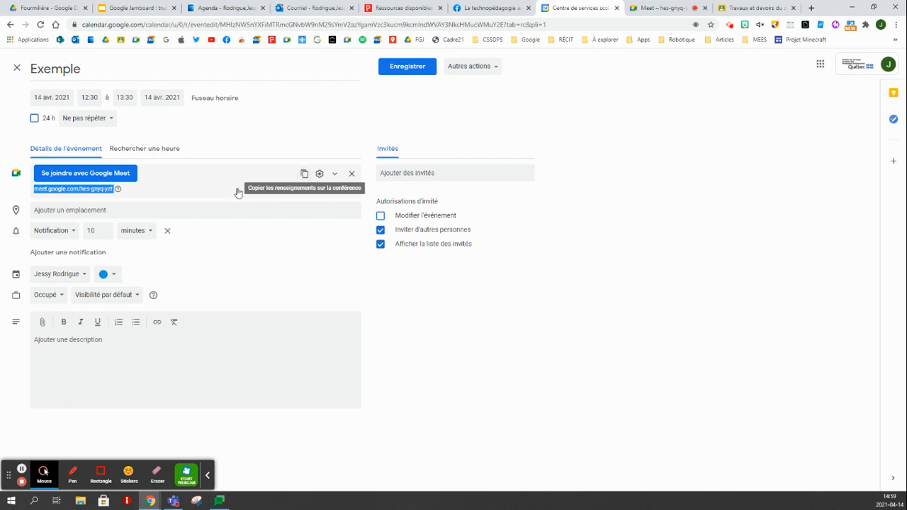
pyautogui.click(45, 193)
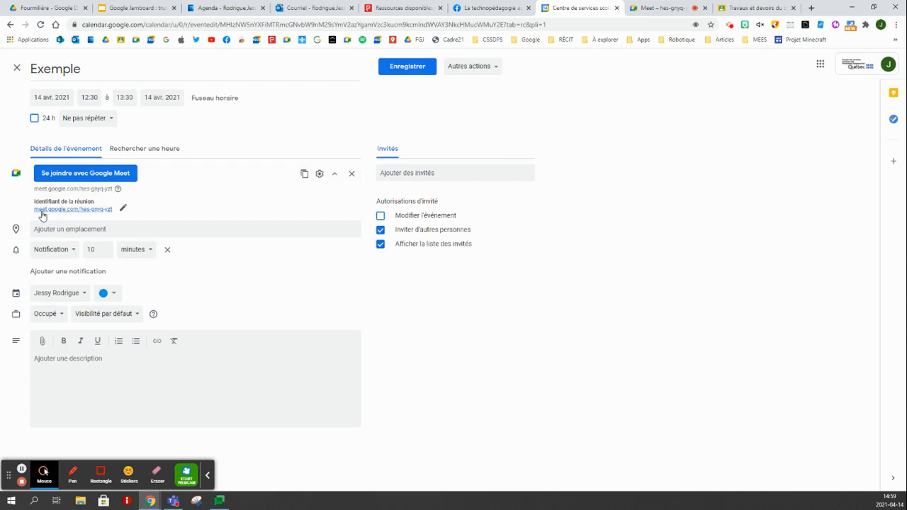
pyautogui.tripleClick(37, 191)
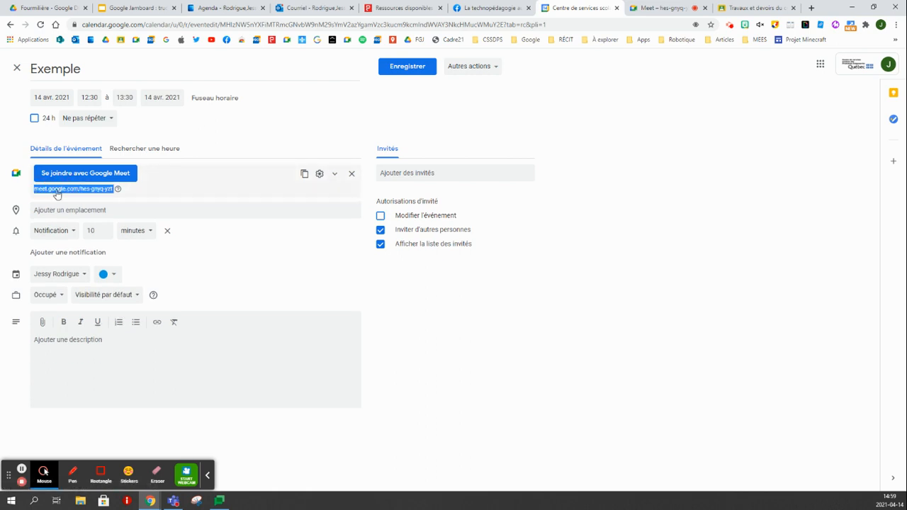
pyautogui.rightClick(57, 190)
pyautogui.click(96, 199)
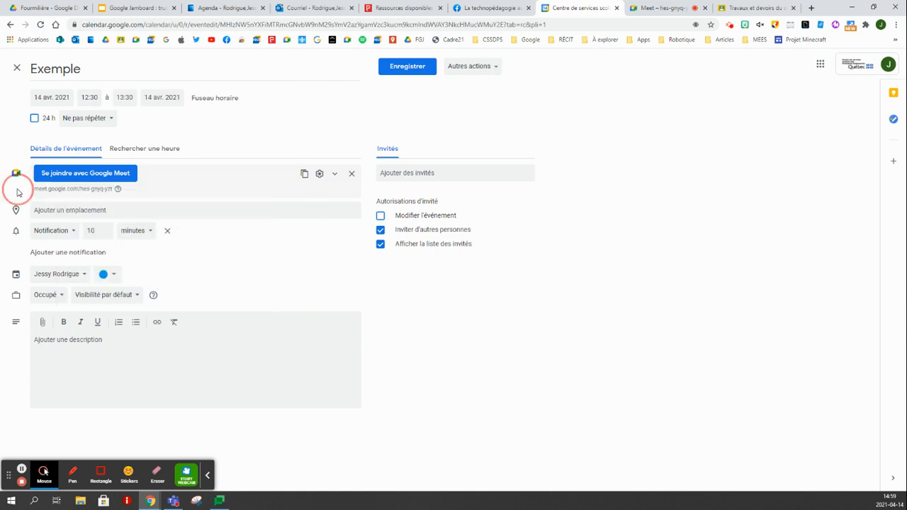
pyautogui.click(648, 4)
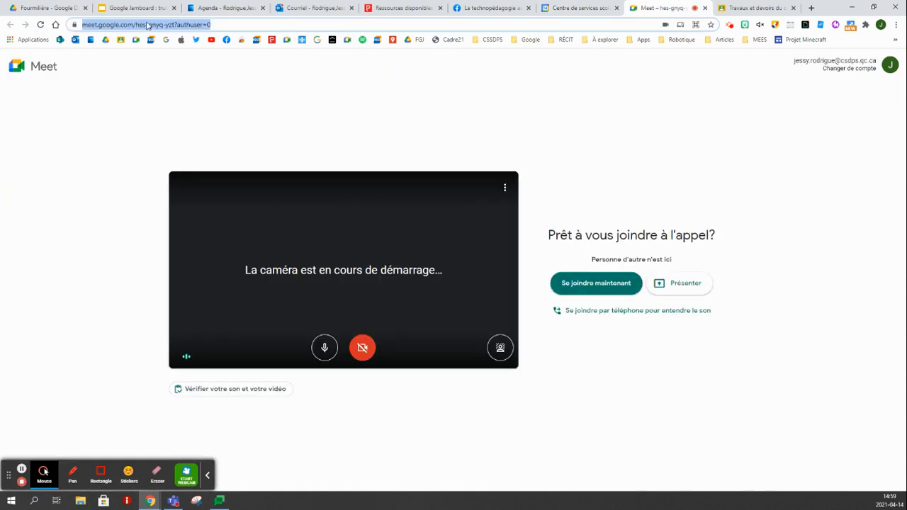
pyautogui.click(749, 7)
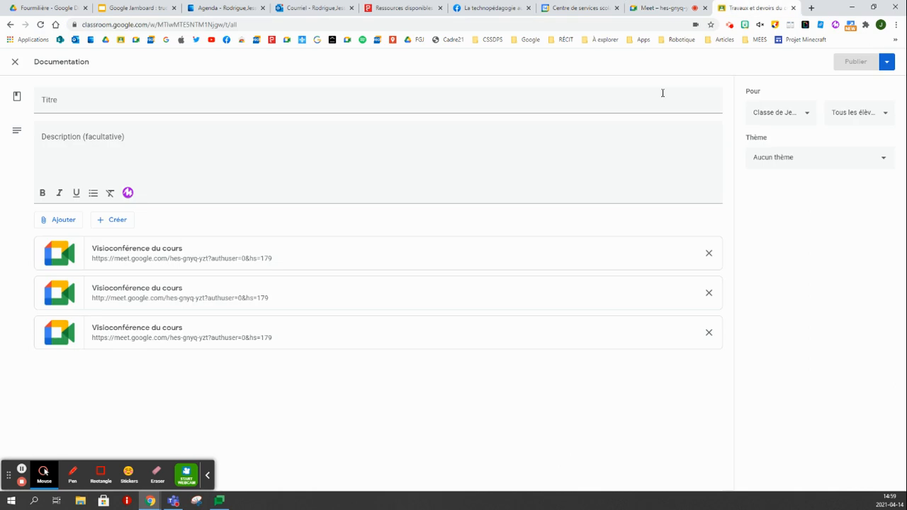